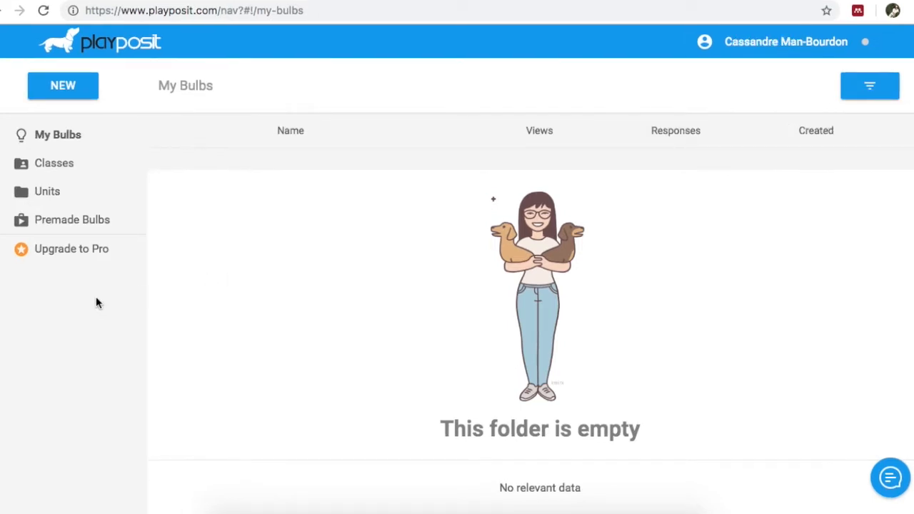
Step: Filter the premade bulbs with the search text "protein synthesis"
left_click(52, 223)
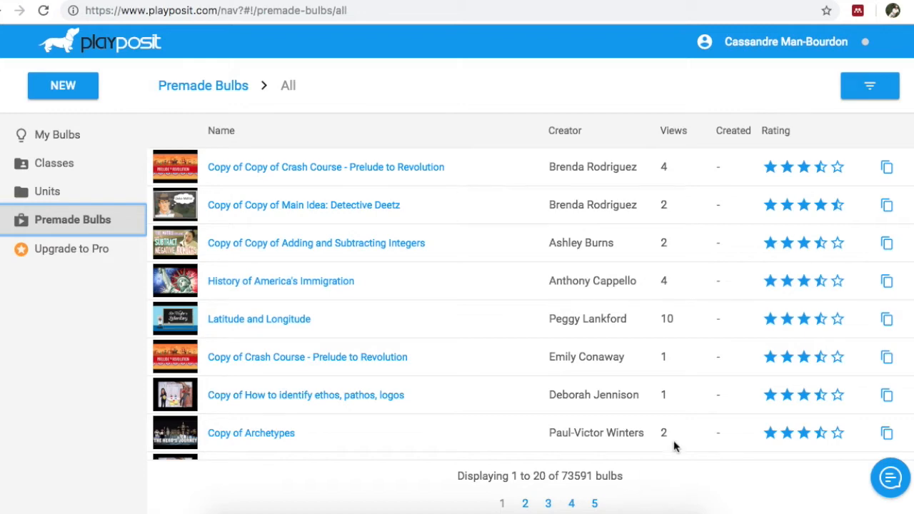
left_click(866, 91)
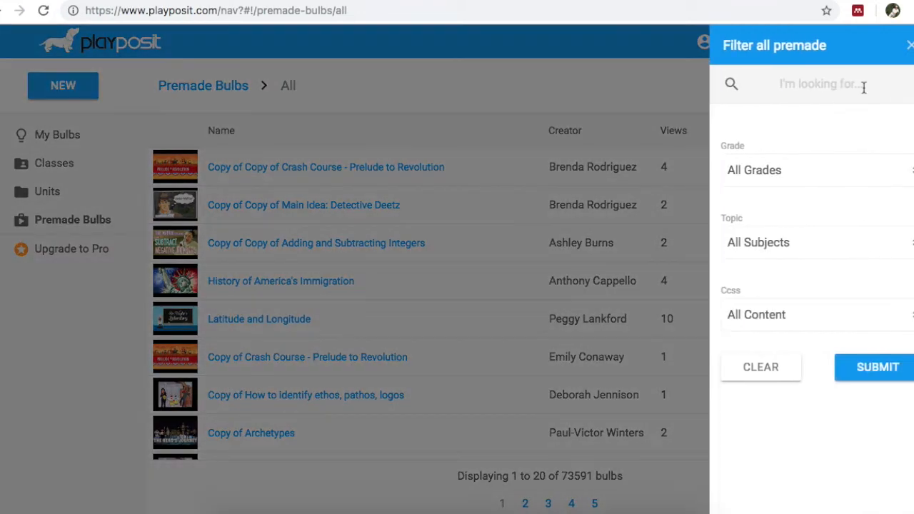
left_click(816, 79)
type("protein sy")
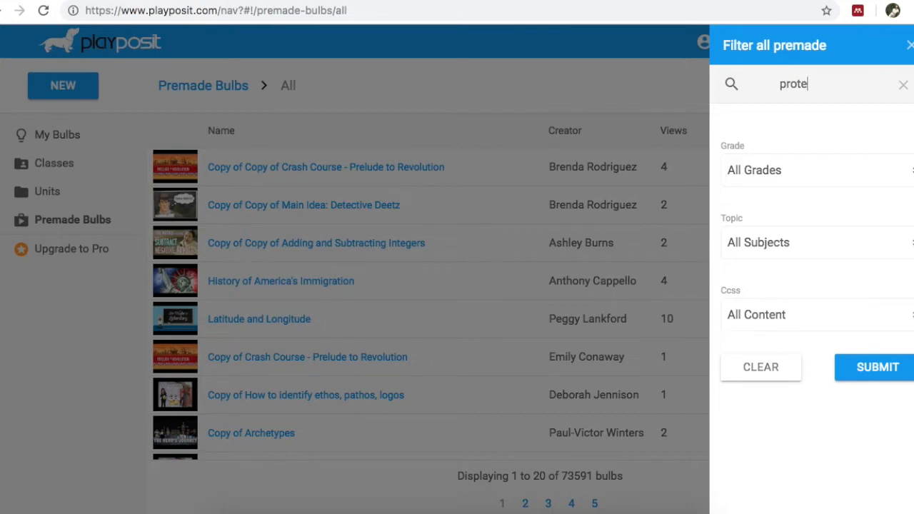
type("nthesis")
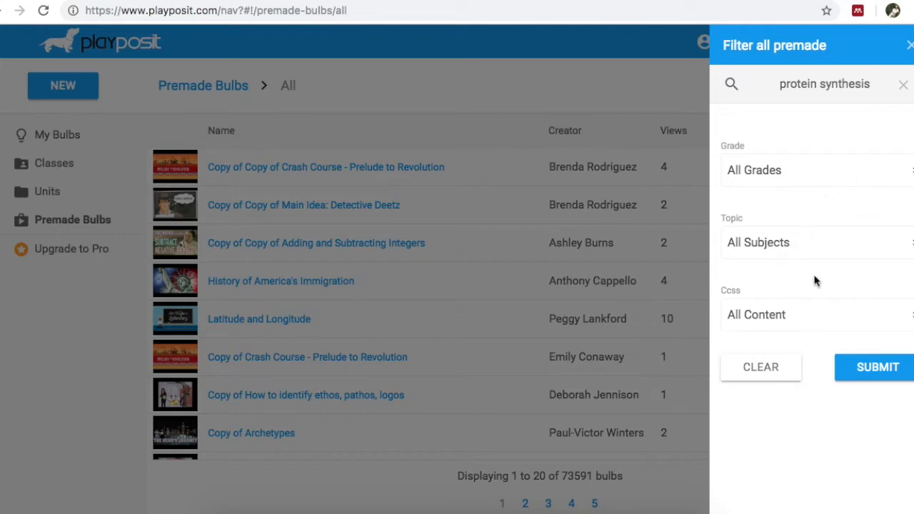
left_click(877, 376)
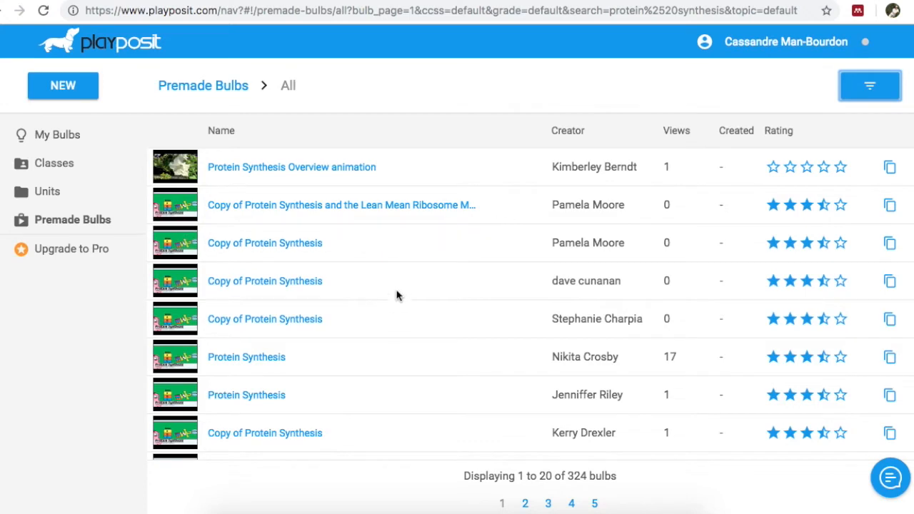
Step: Copy the premade Protein Synthesis bulb with 17 views into the account's own bulbs
scroll(414, 359, "down", 2)
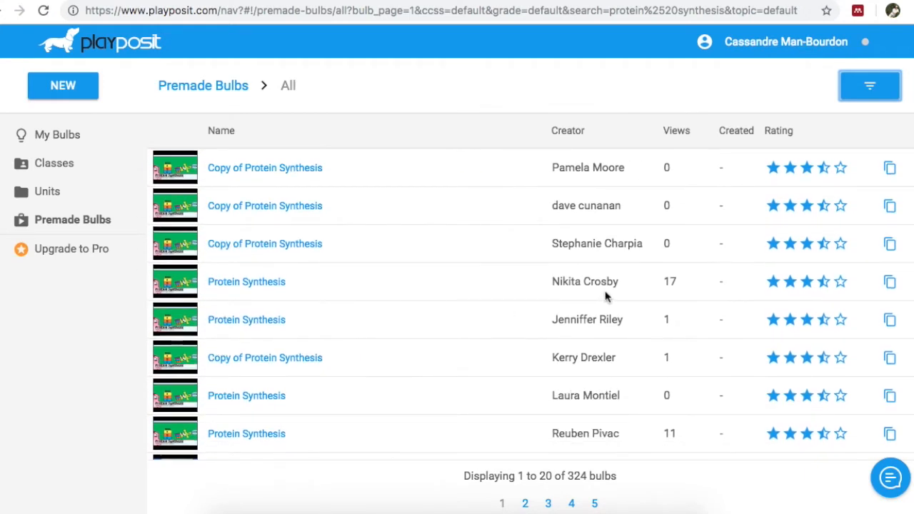
left_click(235, 285)
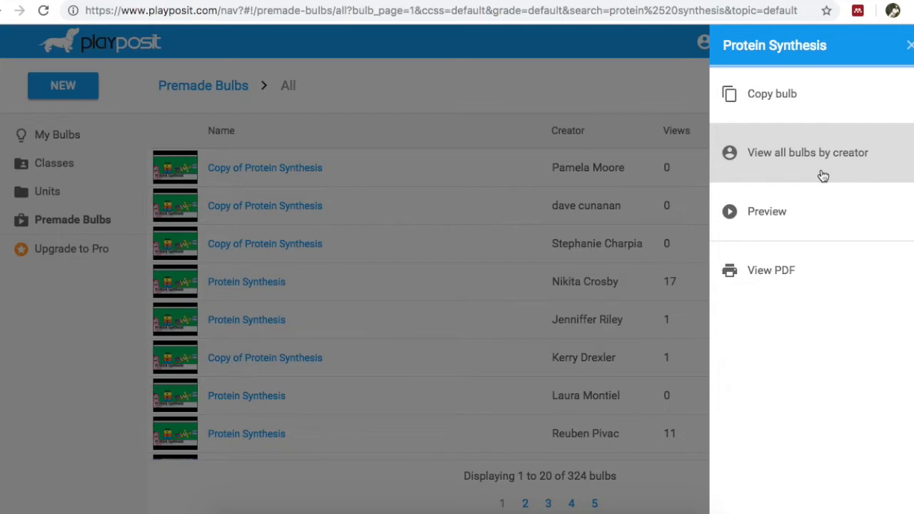
left_click(783, 105)
left_click(684, 202)
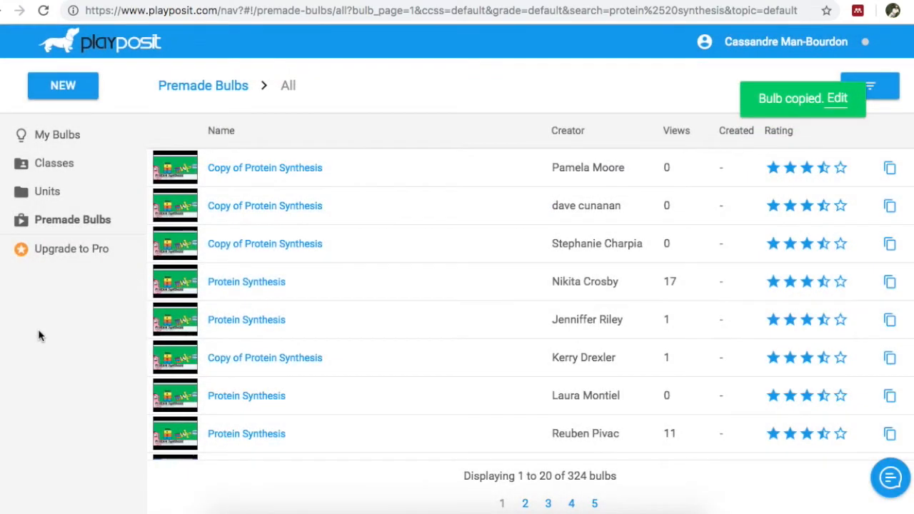
Step: Check the sharing link of Copy of Protein Synthesis in My Bulbs and open that bulb for editing
left_click(61, 147)
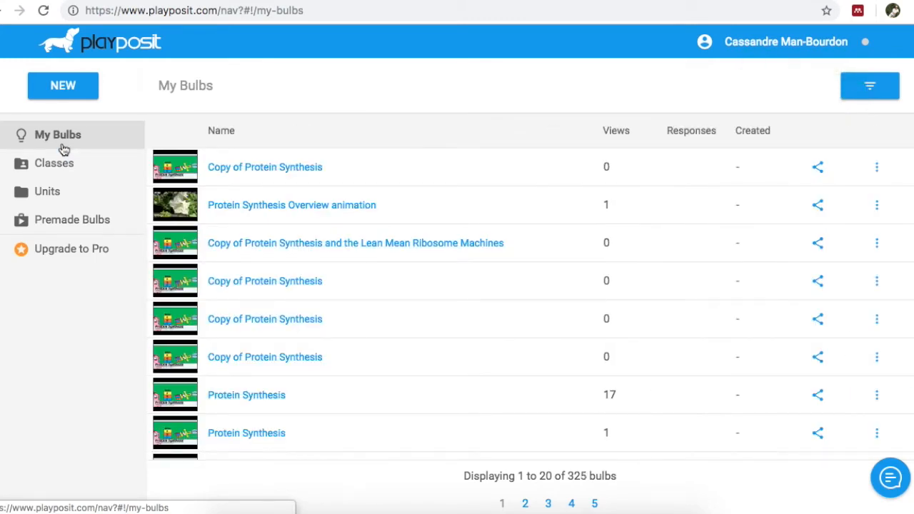
left_click(52, 138)
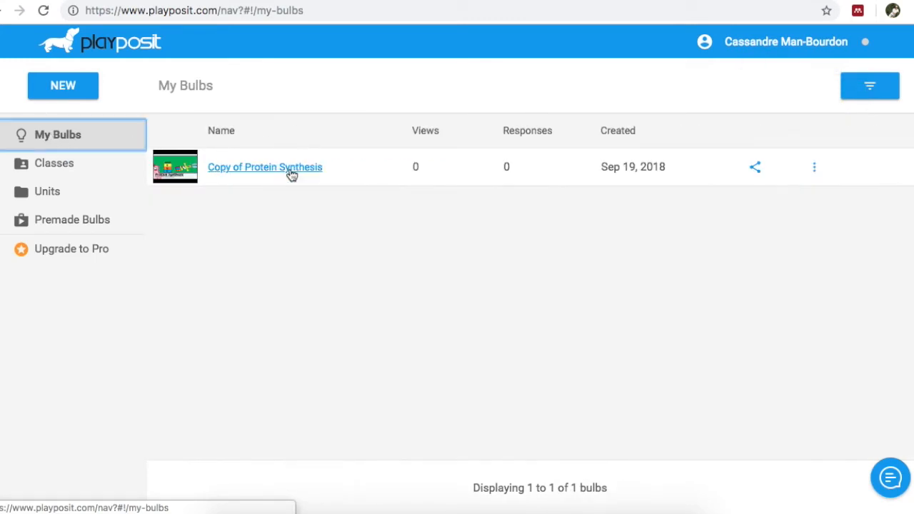
left_click(816, 177)
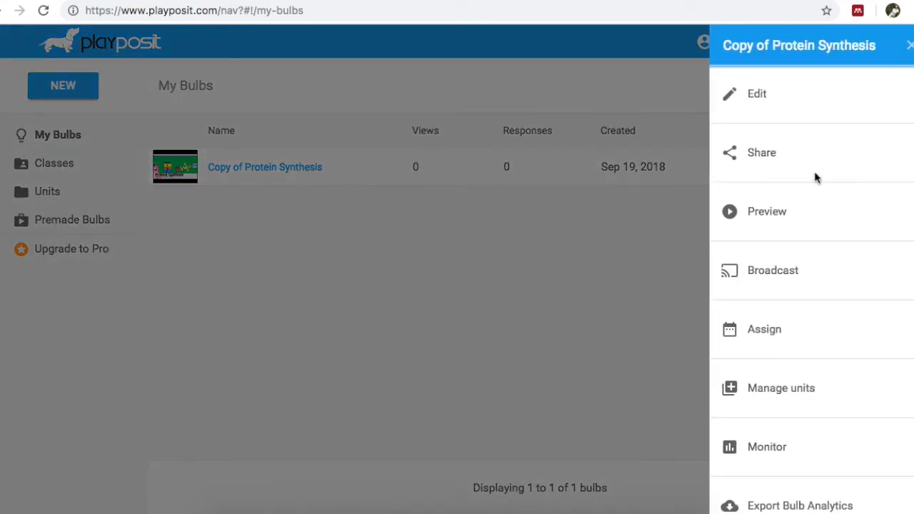
left_click(794, 170)
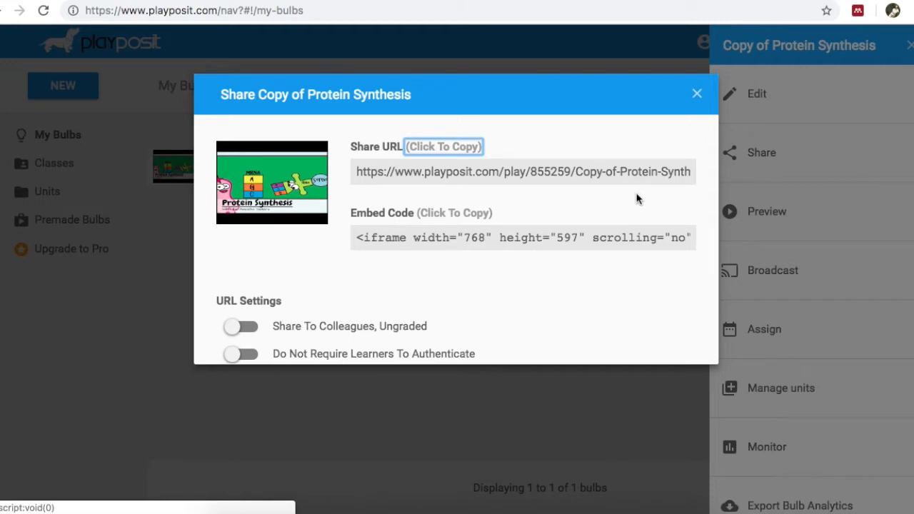
left_click(697, 94)
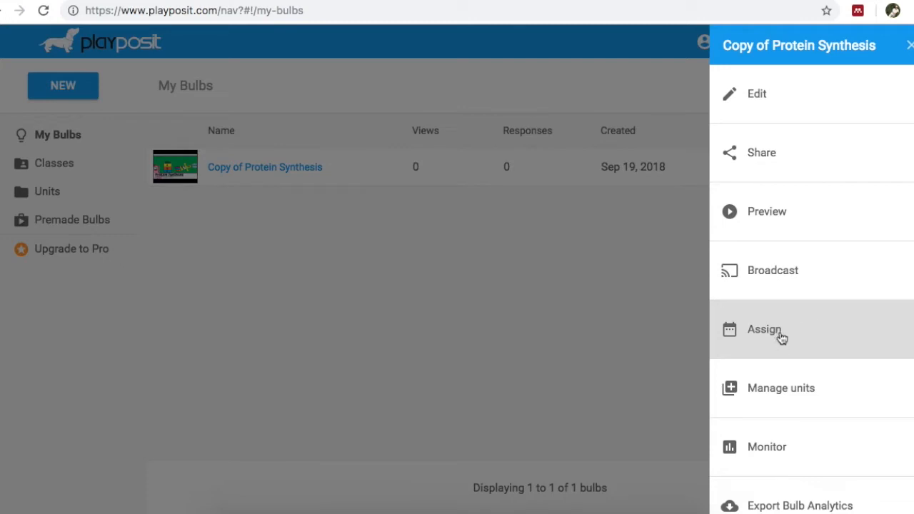
left_click(760, 108)
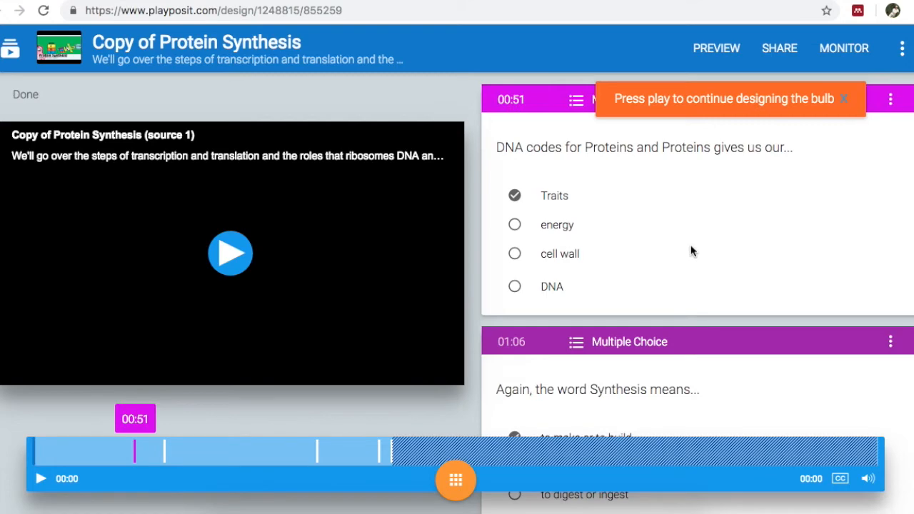
Step: Look through the bulb's existing multiple-choice questions from the one at 00:51 to the one at 02:54
scroll(692, 251, "down", 4)
scroll(691, 252, "down", 2)
scroll(692, 252, "up", 4)
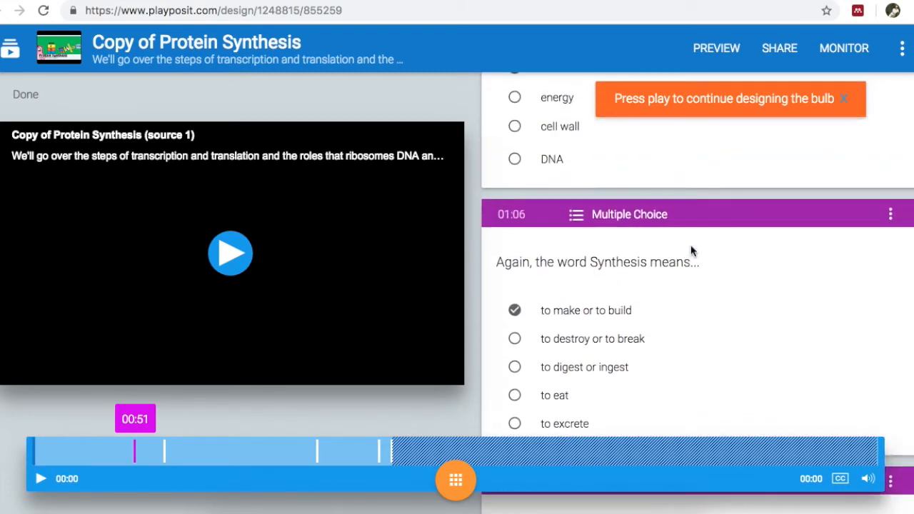
scroll(691, 251, "up", 2)
scroll(691, 251, "down", 4)
scroll(692, 251, "down", 4)
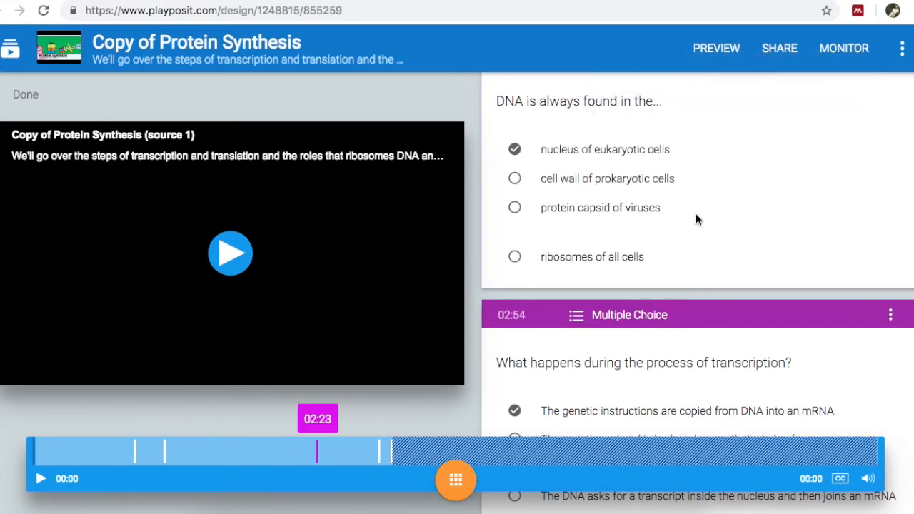
scroll(695, 213, "down", 3)
scroll(696, 213, "up", 1)
scroll(696, 213, "up", 10)
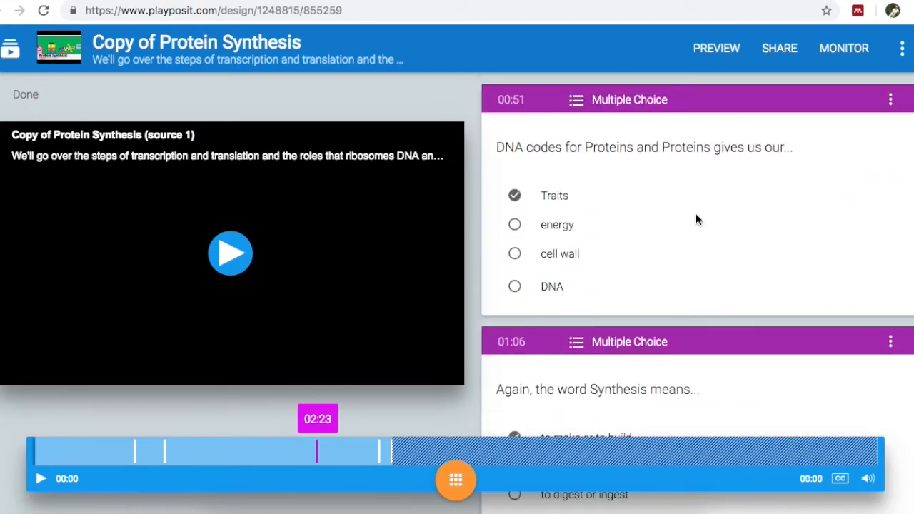
Step: Re-enter the answer option "energy" in the 00:51 question, save it, and check which question types are available
left_click(891, 101)
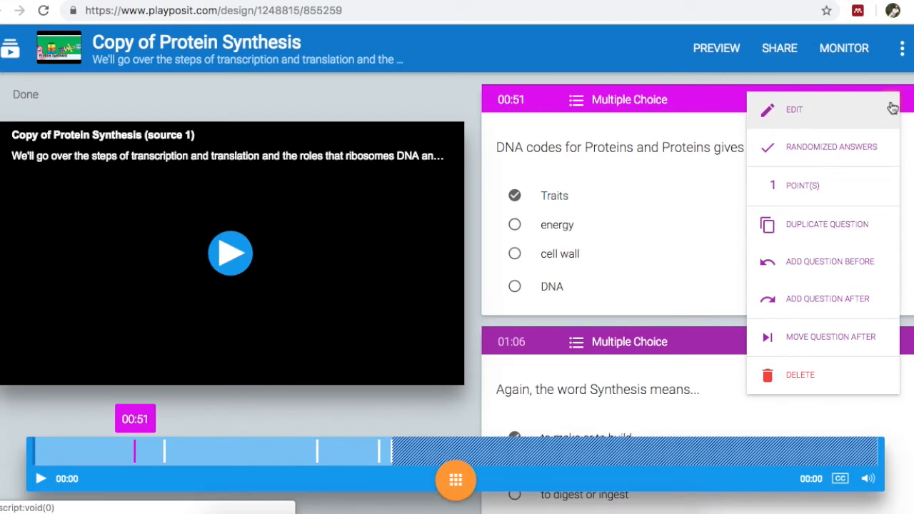
left_click(806, 114)
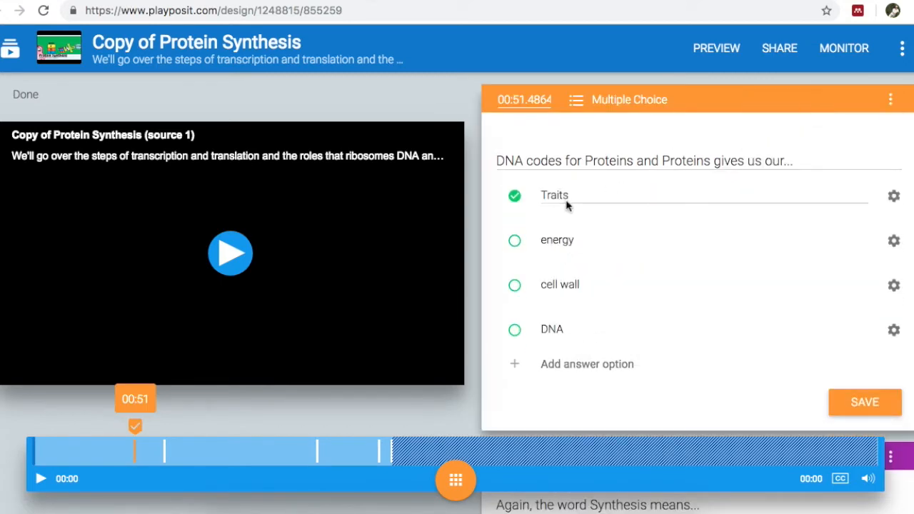
left_click(583, 239)
key("BackSpace")
key("BackSpace")
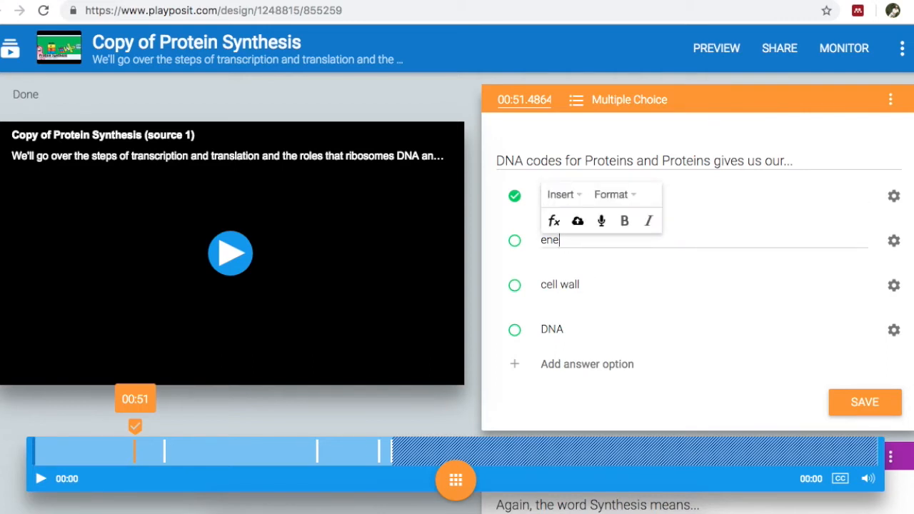
type("rgy")
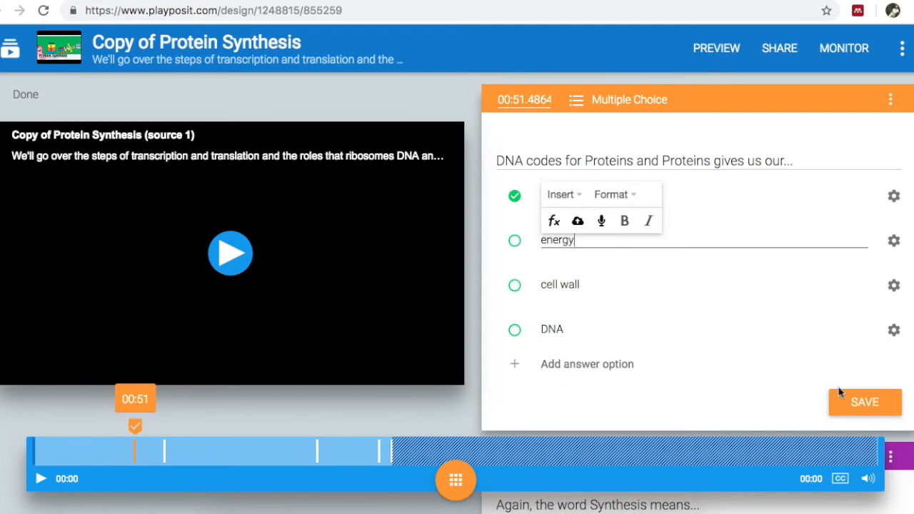
left_click(854, 404)
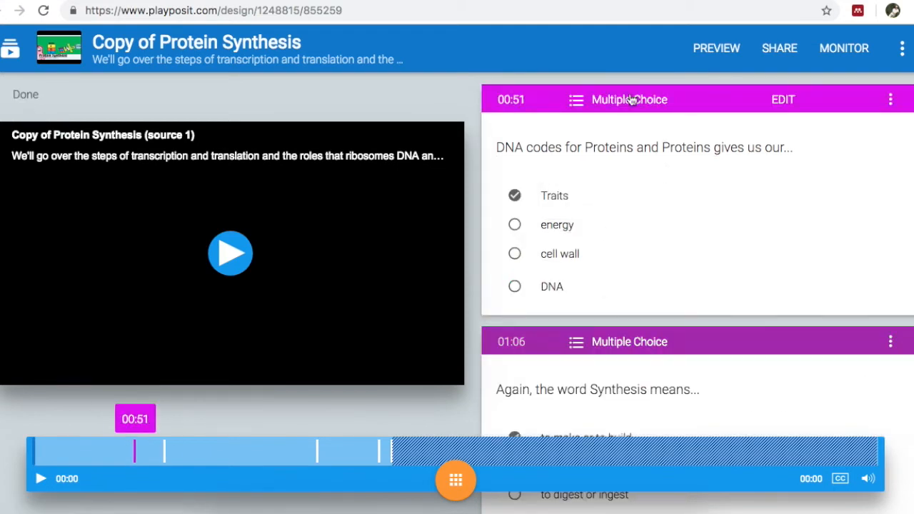
left_click(598, 103)
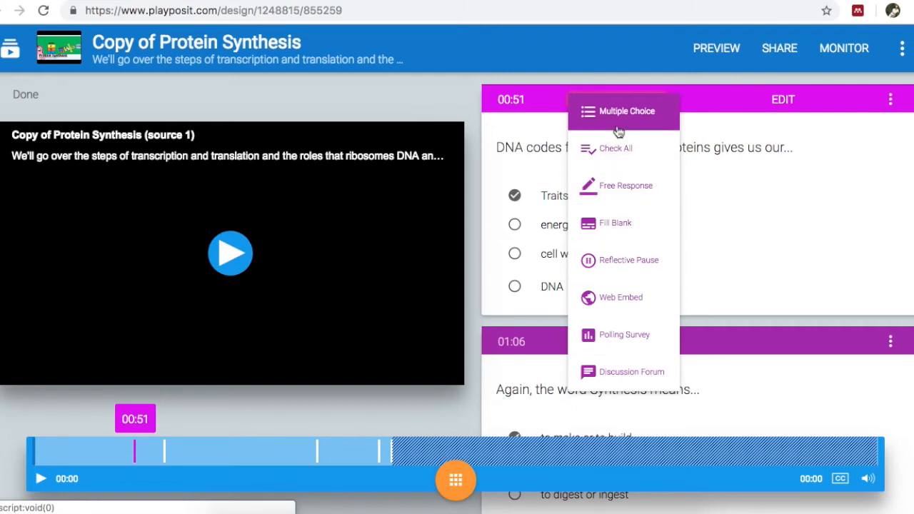
left_click(459, 89)
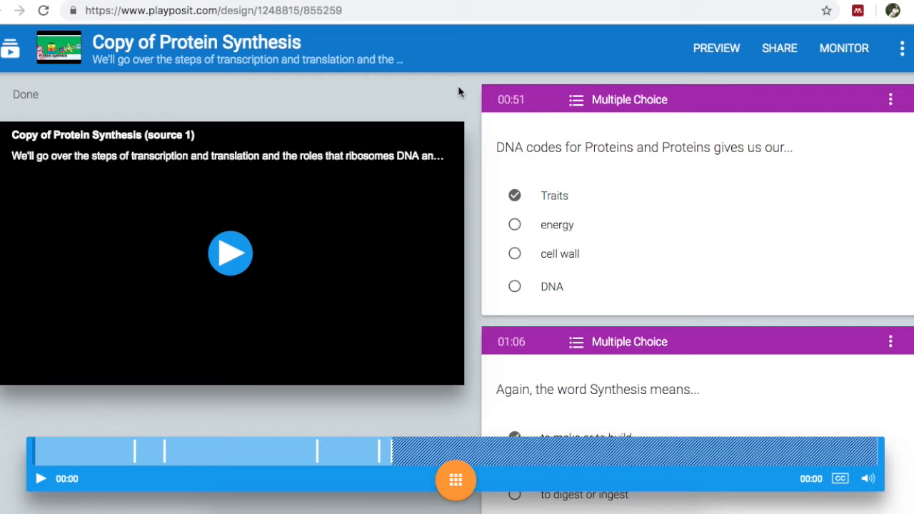
Step: Add the YouTube video Protein Synthesis (Updated) to the bulb by its URL and open it as the second video
left_click(8, 54)
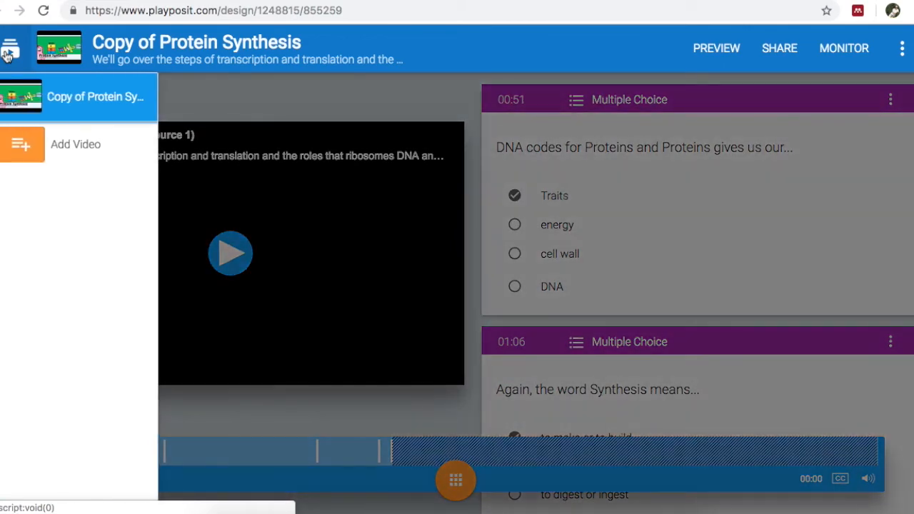
left_click(25, 148)
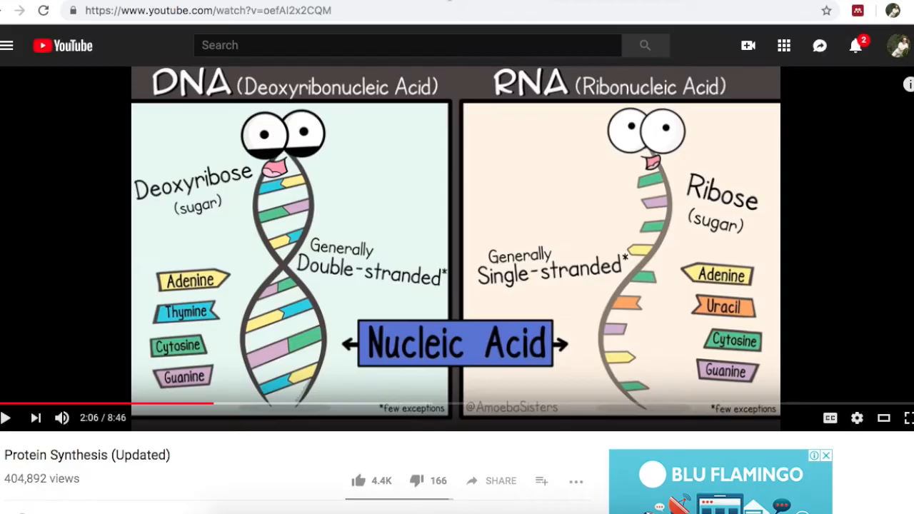
left_click_drag(187, 10, 79, 16)
key("ctrl+c")
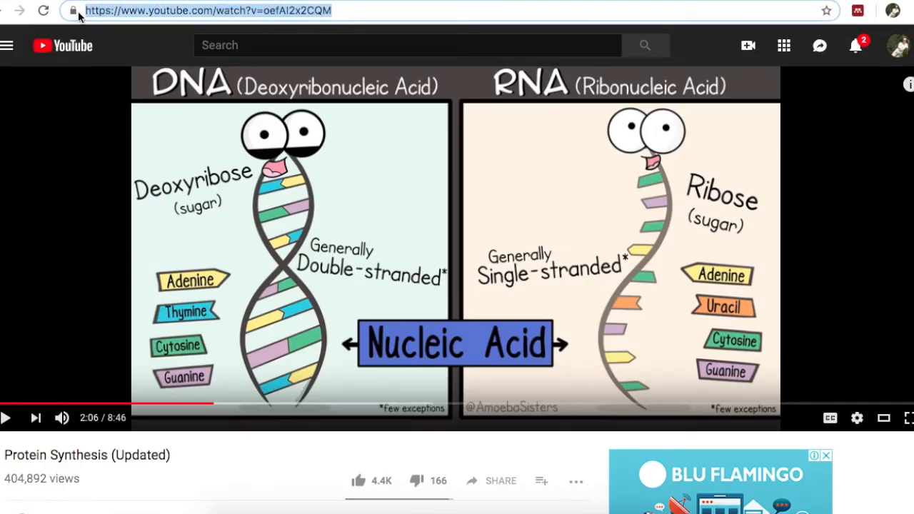
key("ctrl+Tab")
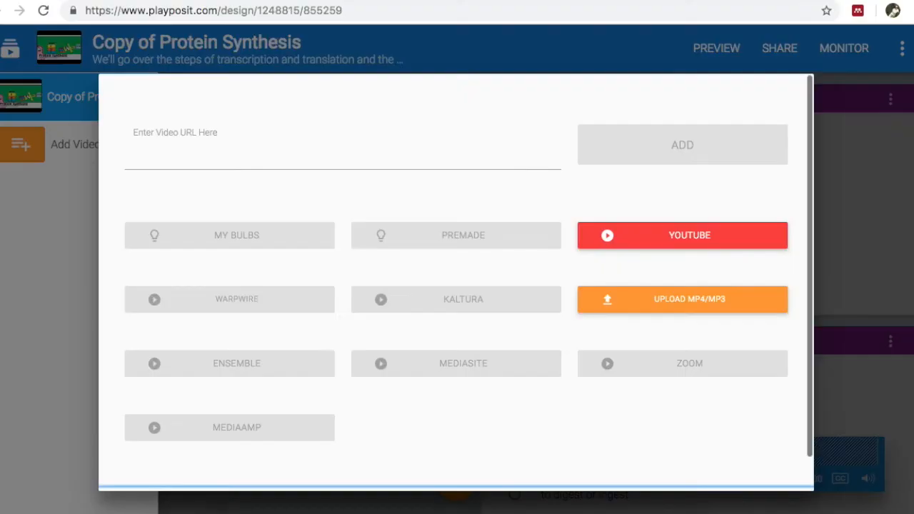
left_click(164, 165)
key("ctrl+v")
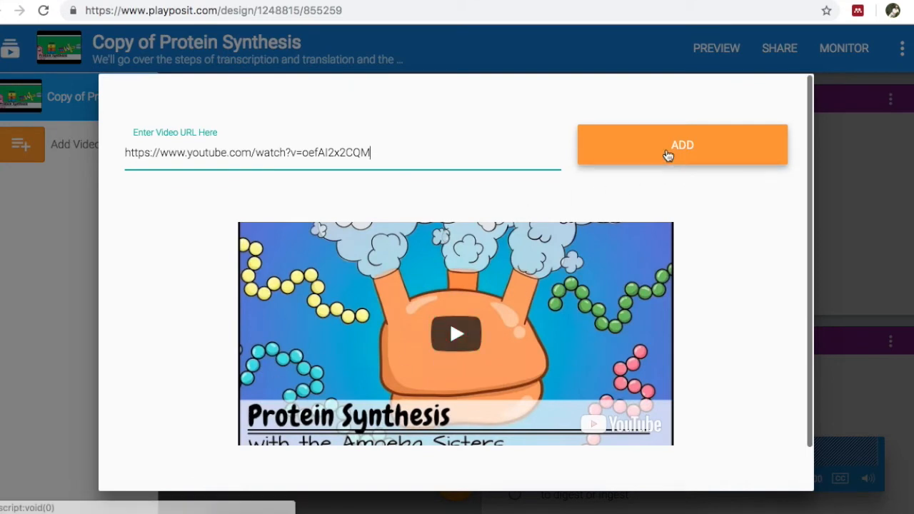
left_click(665, 148)
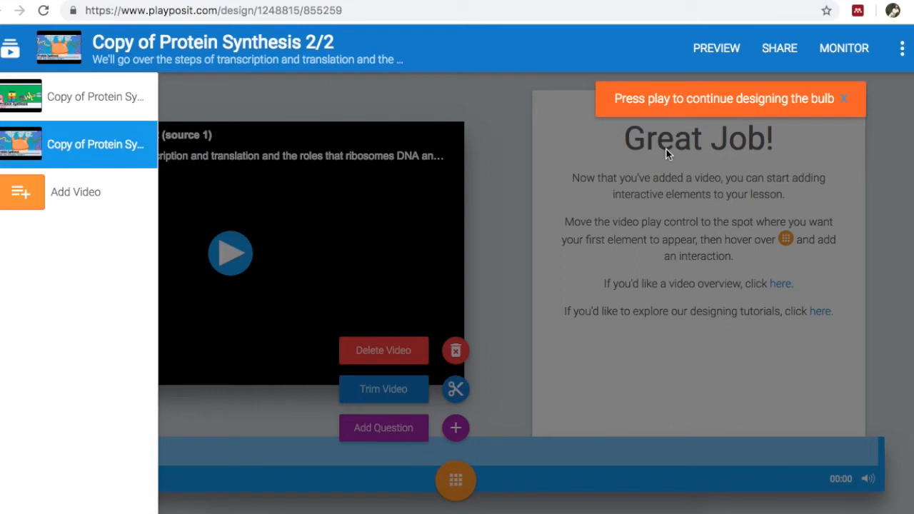
left_click(843, 101)
left_click(56, 140)
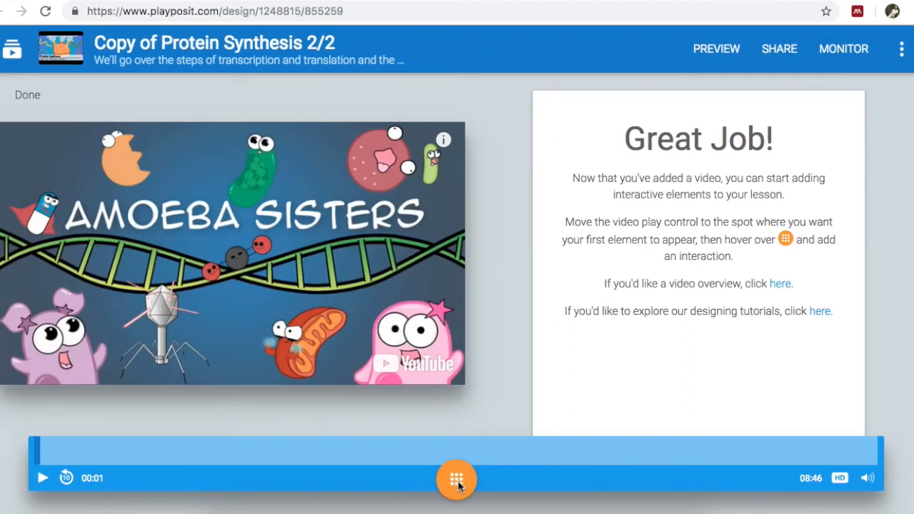
Step: Insert a Free Response question at 00:01 of the second video, with the playback advanced to 00:33
mouse_move(457, 474)
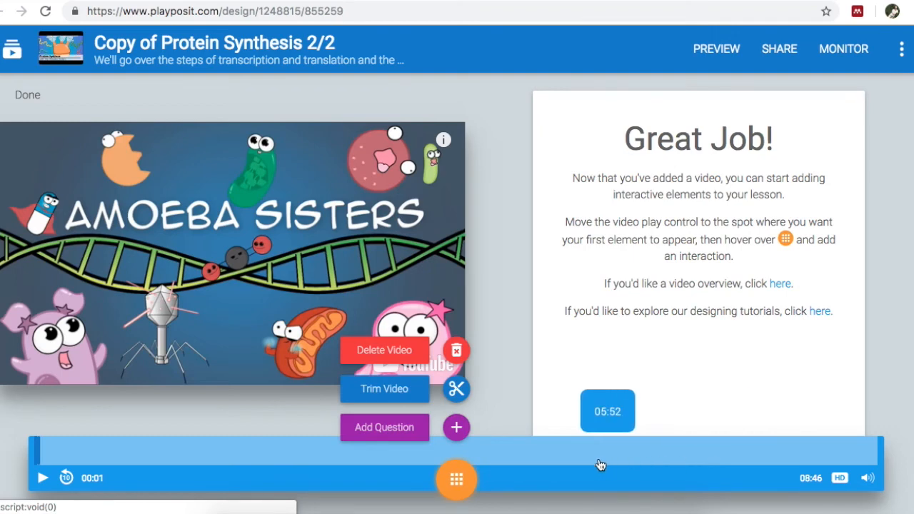
left_click(457, 427)
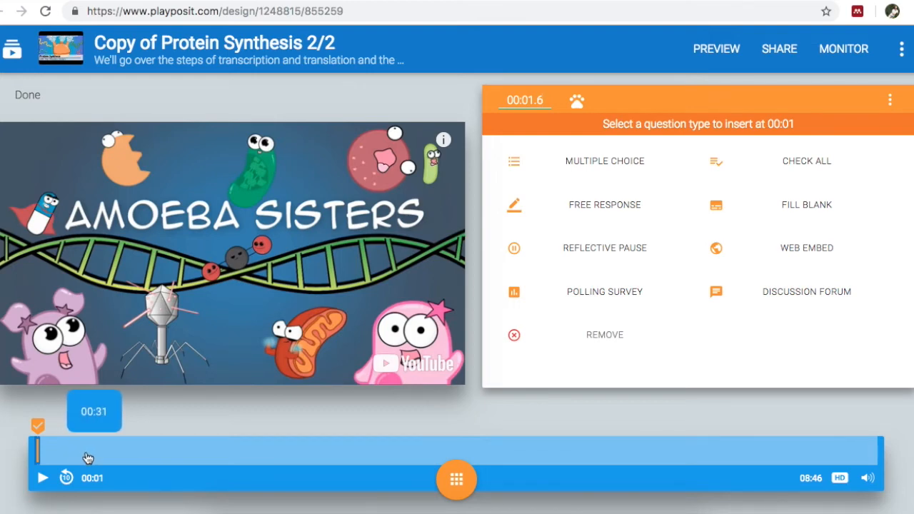
left_click(87, 458)
left_click(42, 477)
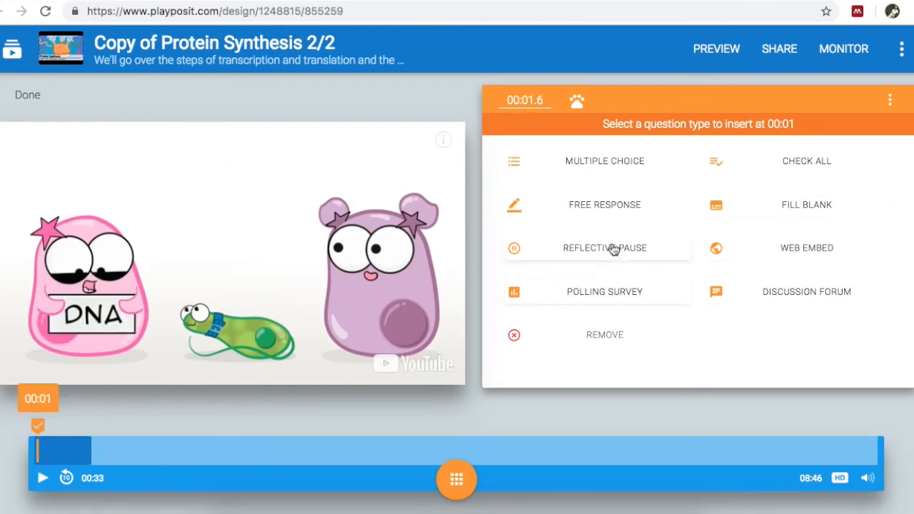
left_click(605, 207)
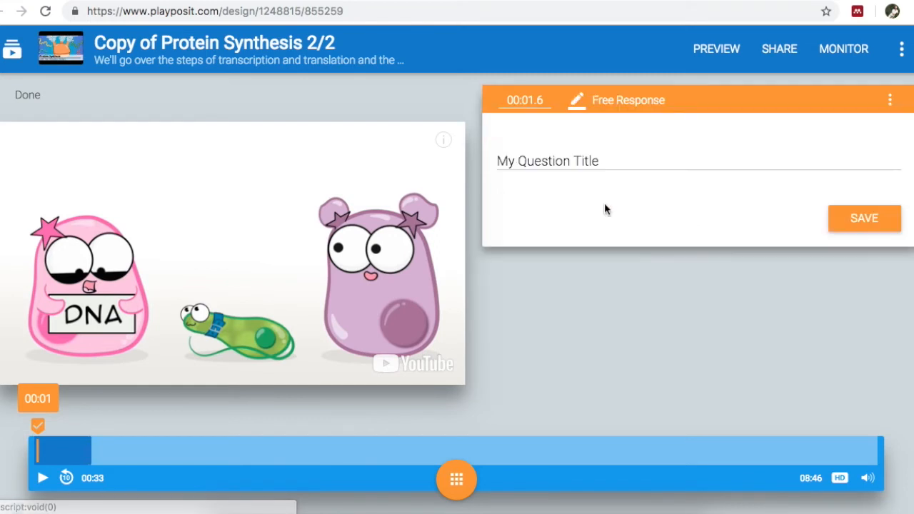
Step: Set the Free Response question's text to "What is the difference between a gene and a trait" and save it
left_click(555, 166)
type("What is")
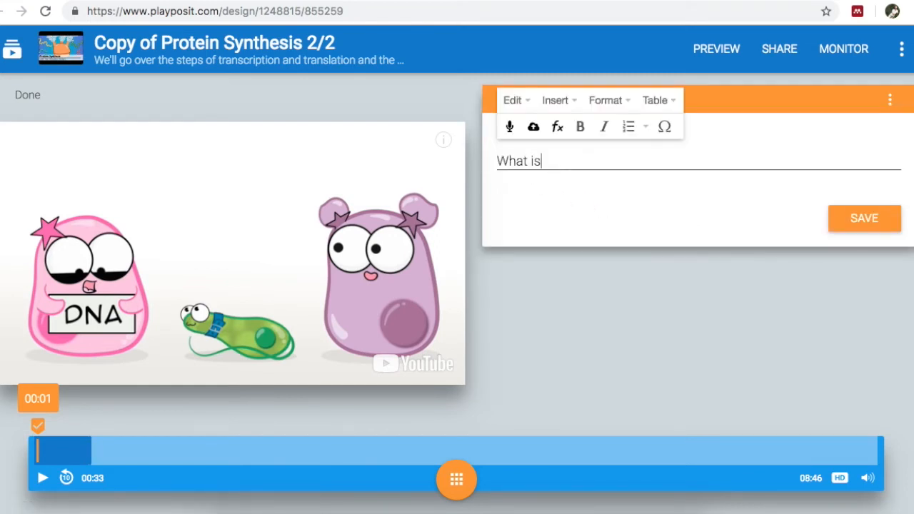
type(" the difference betweene a gene and a tra")
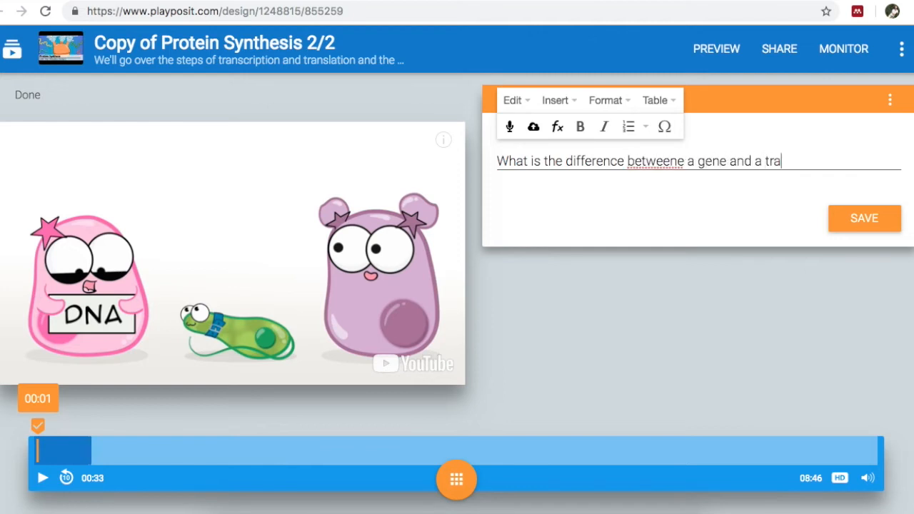
left_click(684, 161)
key("BackSpace")
left_click(853, 217)
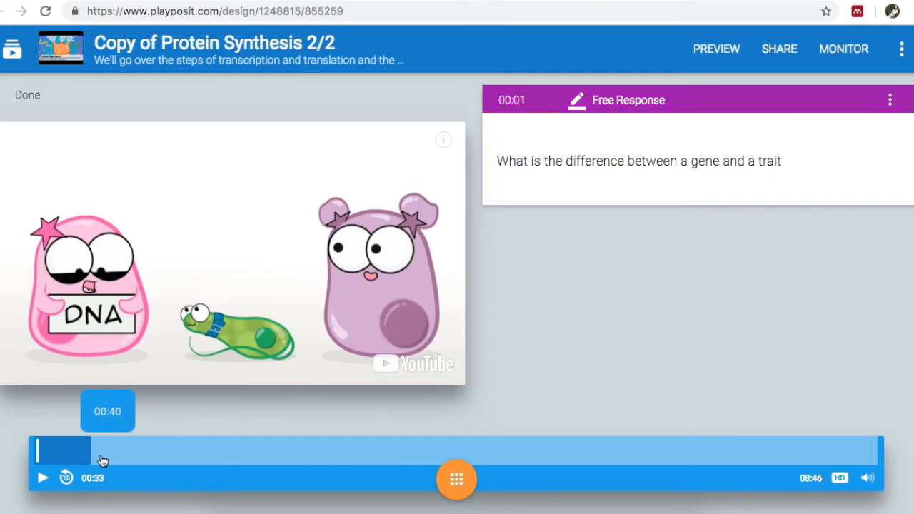
Step: Advance the second video to 01:05, pause it, and insert a Multiple Choice question at that point
left_click(140, 461)
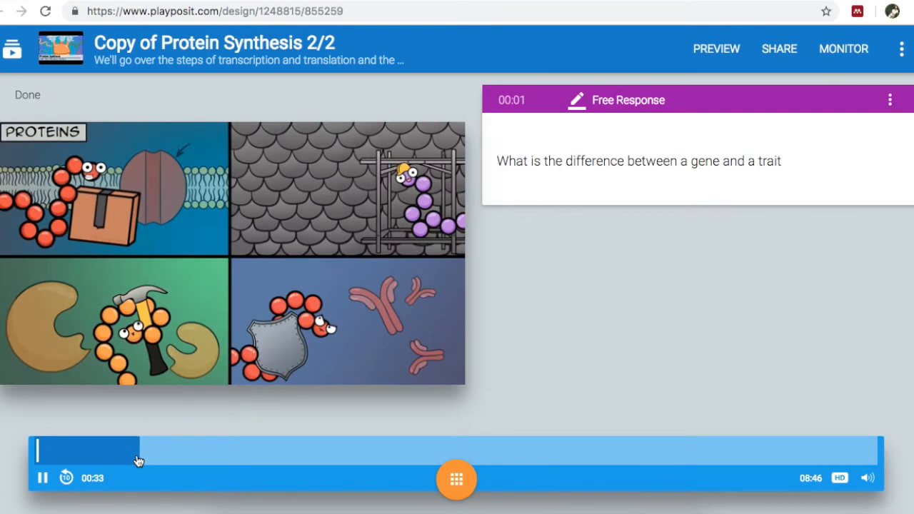
left_click(42, 478)
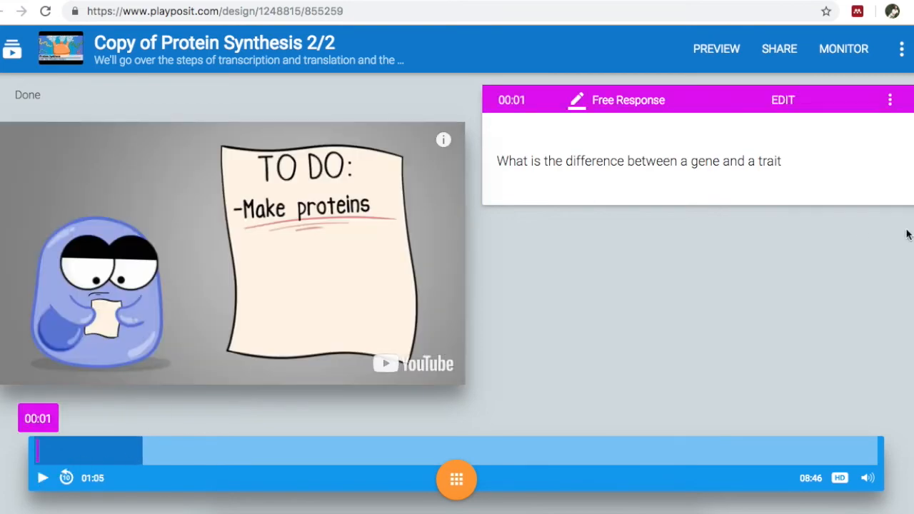
left_click(459, 486)
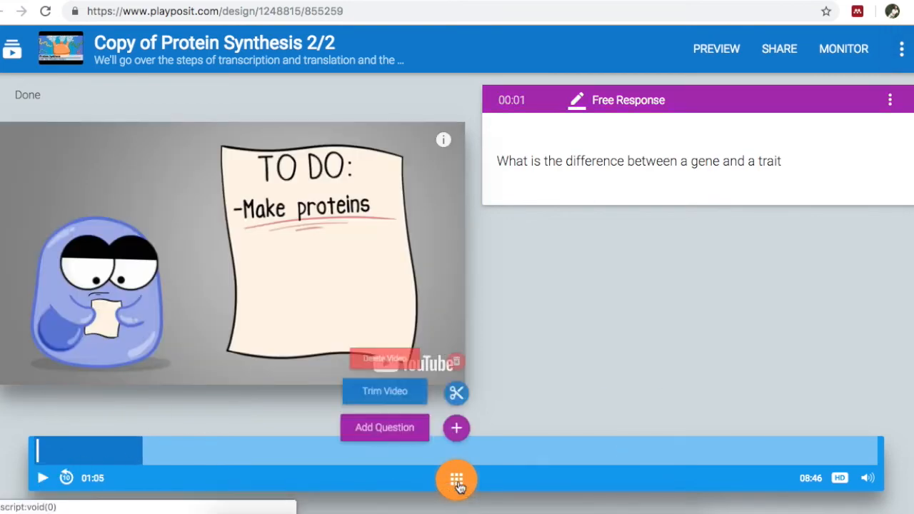
left_click(457, 428)
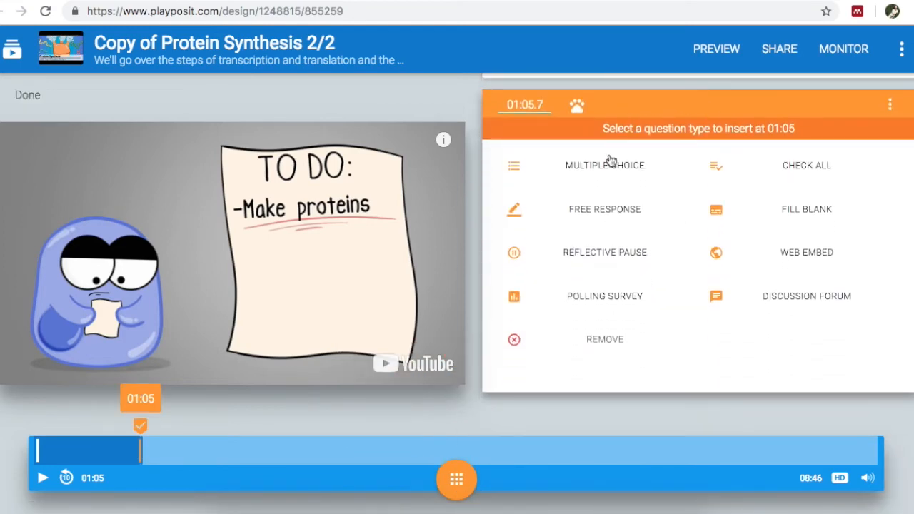
left_click(603, 172)
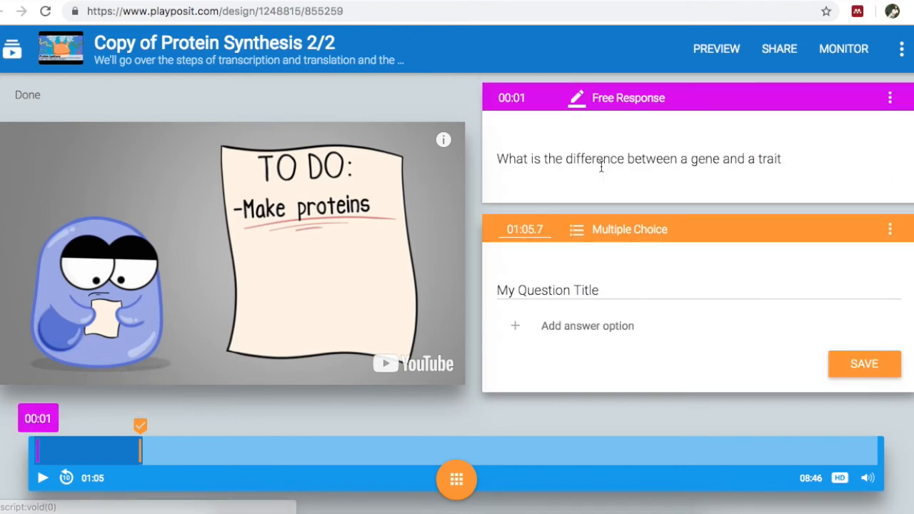
Step: Enter "What are some possible functions of proteins" as the Multiple Choice question's title
left_click(521, 288)
type("What are some possi")
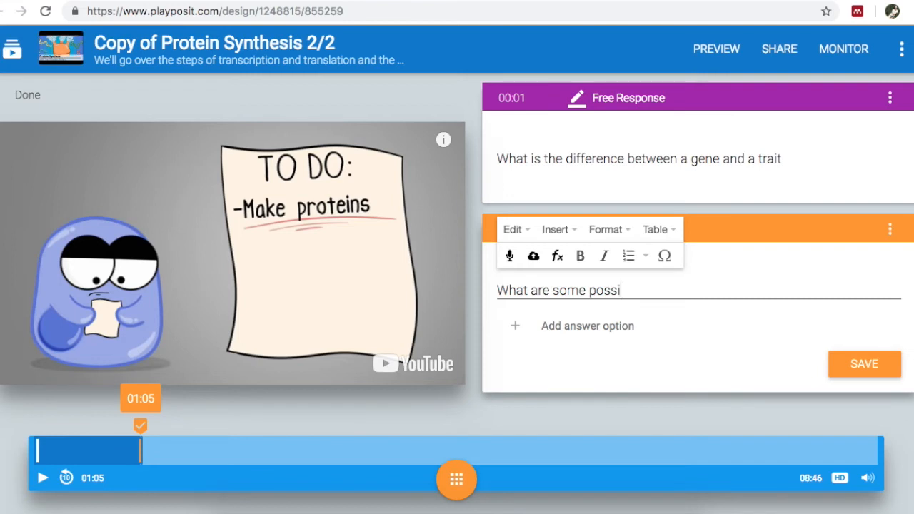
type("ble functions of proteins")
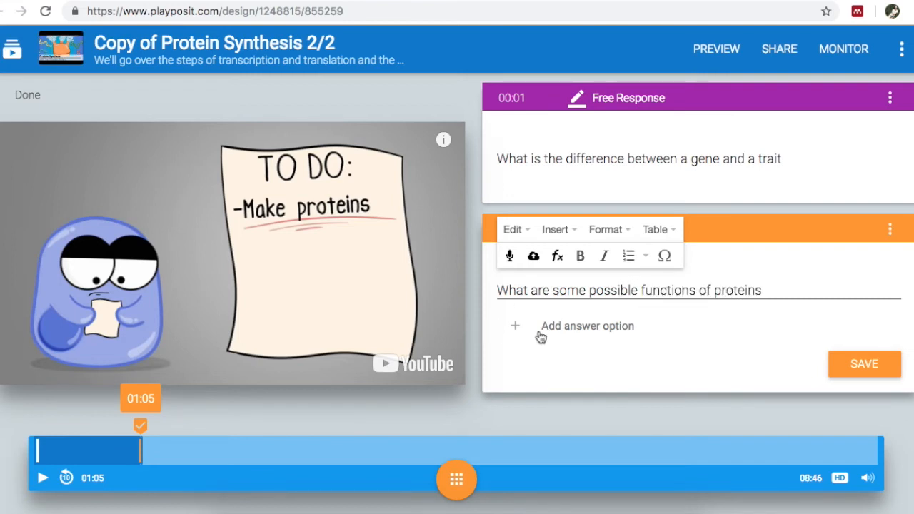
Step: Add five answer options to the question: Transport, Structure, Enzymes, Protection and All of the above
left_click(569, 330)
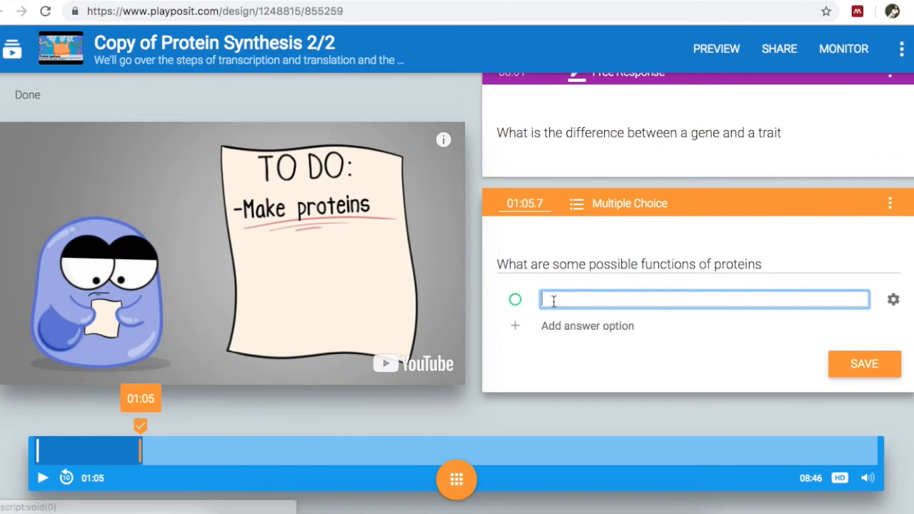
type("Transport")
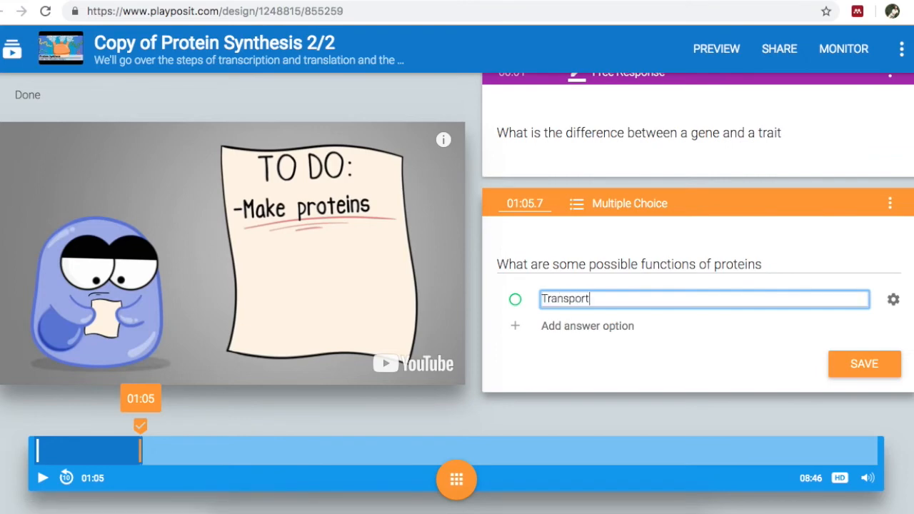
left_click(517, 328)
type("Structure")
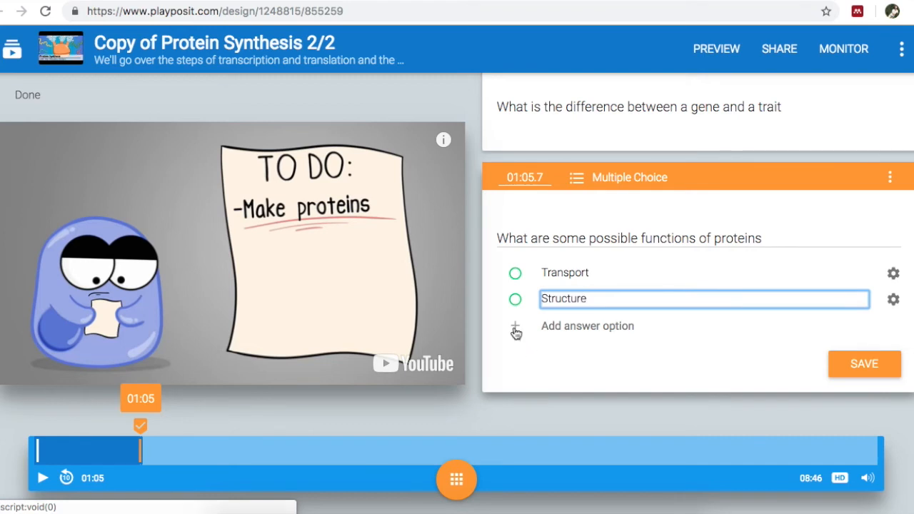
left_click(515, 330)
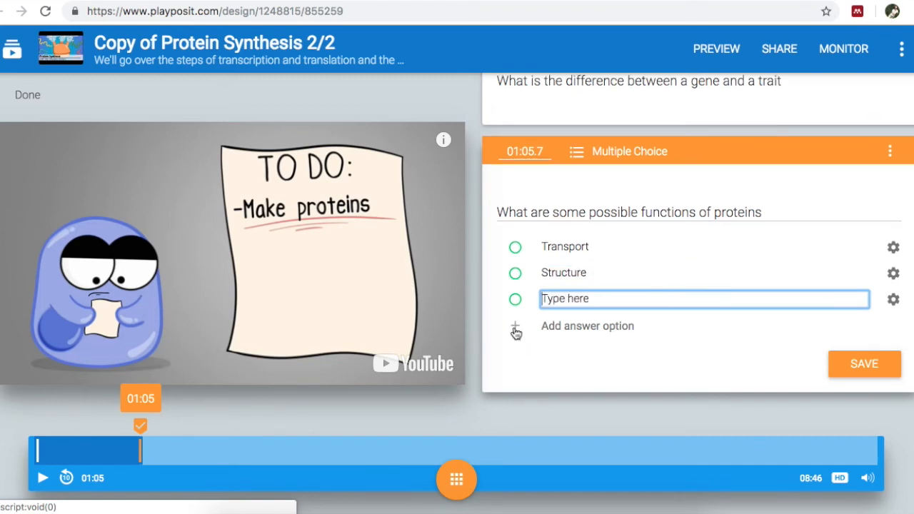
type("Enzy")
left_click(517, 328)
type("Protection")
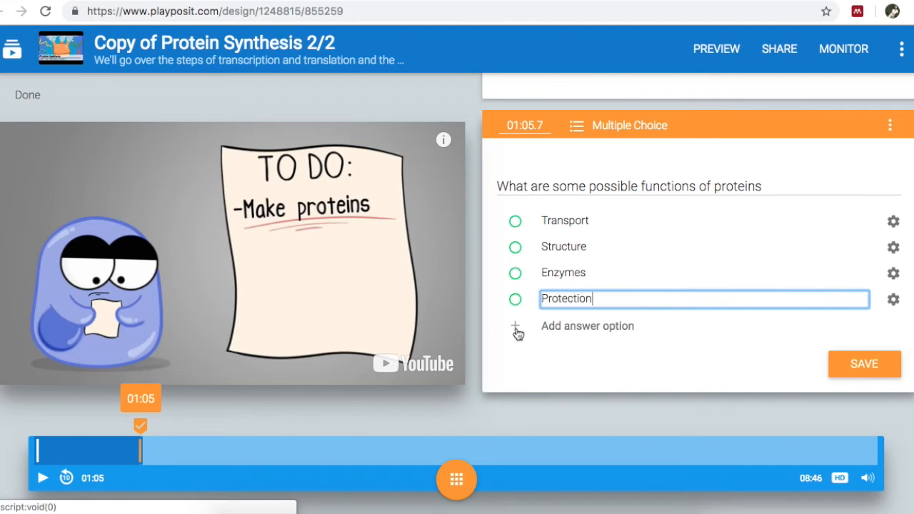
left_click(516, 330)
type("All of the above")
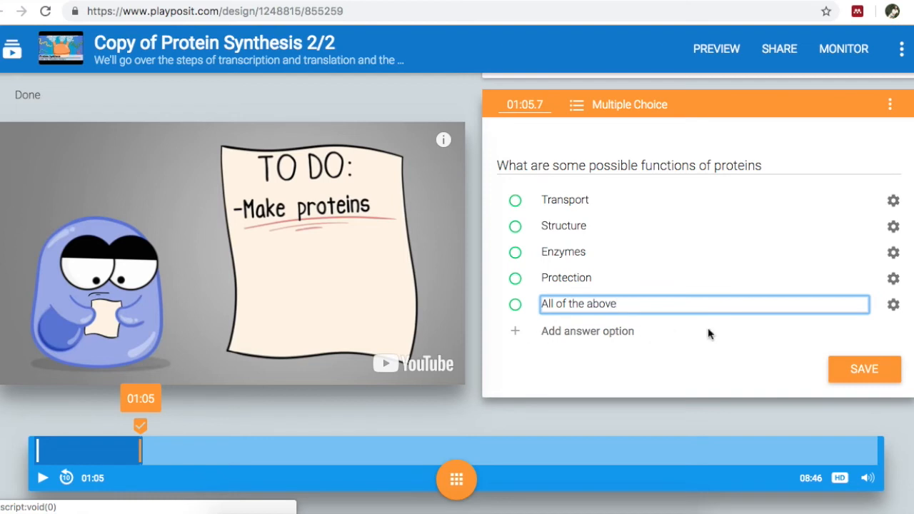
Step: Mark "All of the above" as the correct answer and save the Multiple Choice question
left_click(891, 308)
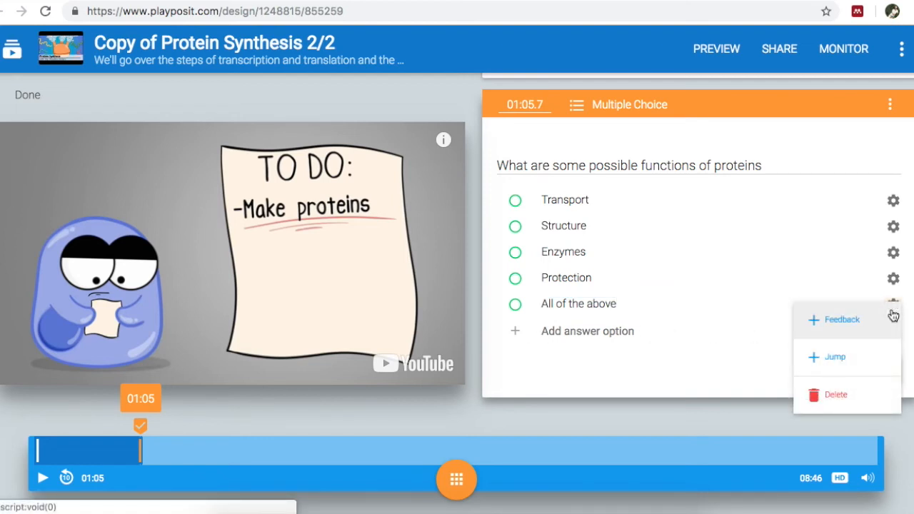
left_click(717, 372)
left_click(516, 305)
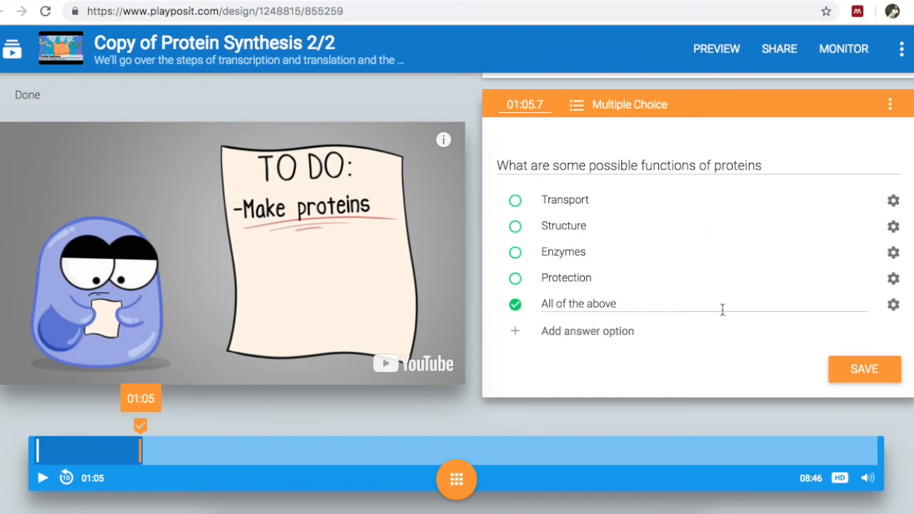
left_click(866, 369)
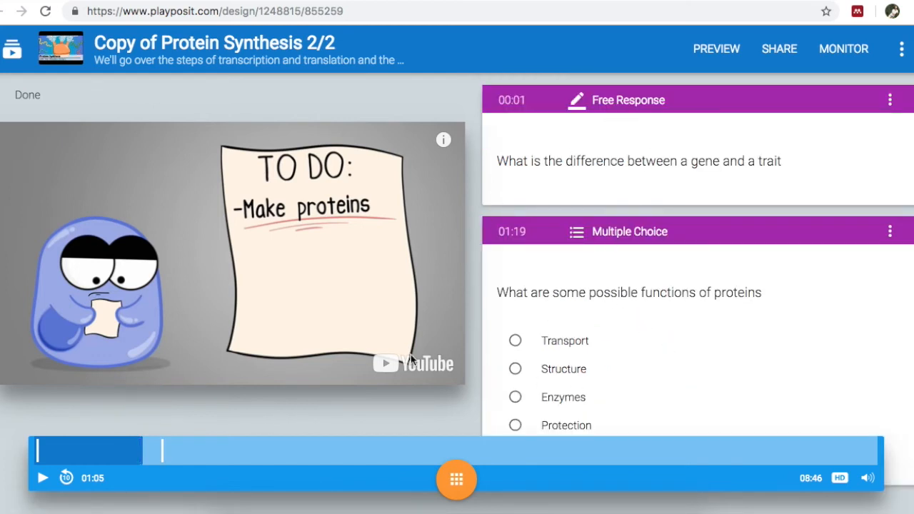
left_click(904, 49)
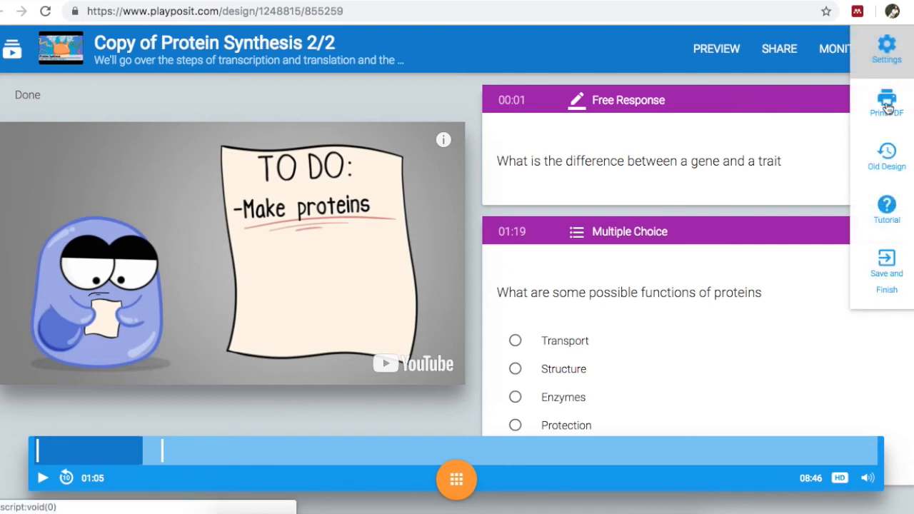
left_click(885, 273)
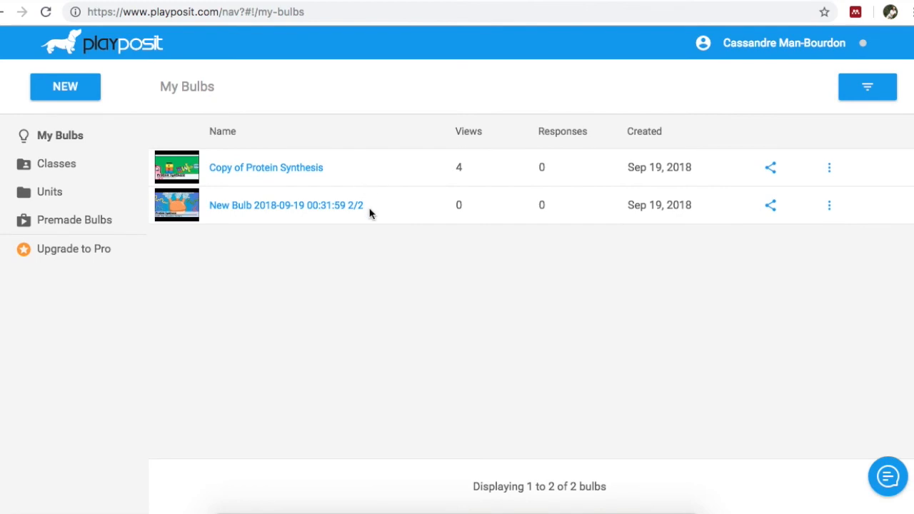
left_click(829, 207)
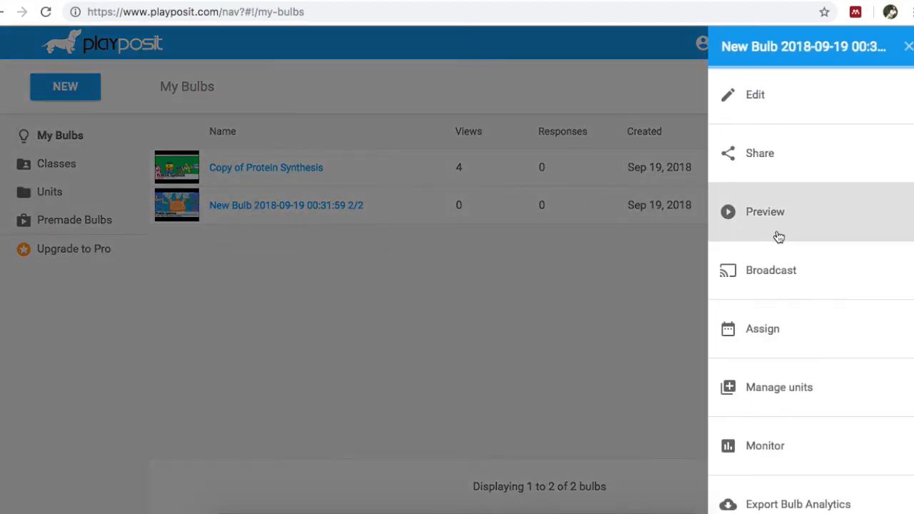
left_click(779, 236)
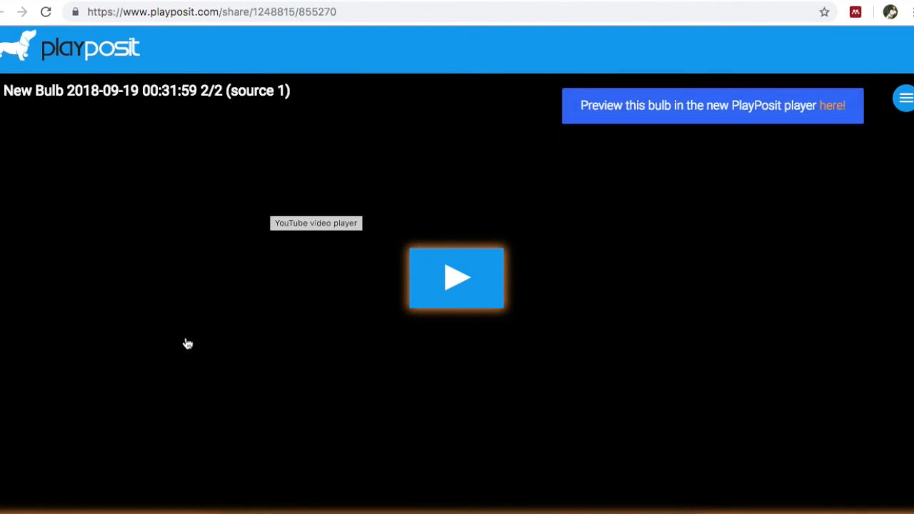
Step: Play the preview up to the gene and trait question, submit "asd;lfkj" as the answer, and continue the video
left_click(456, 283)
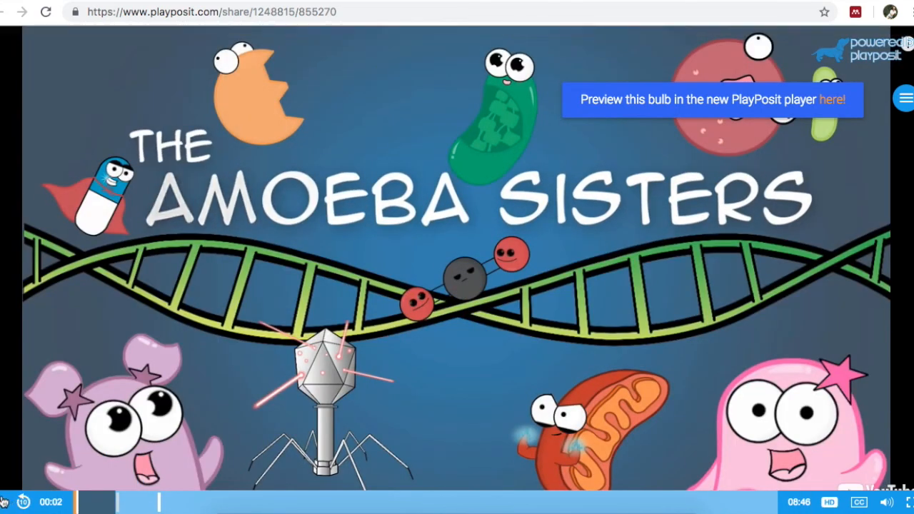
left_click(111, 505)
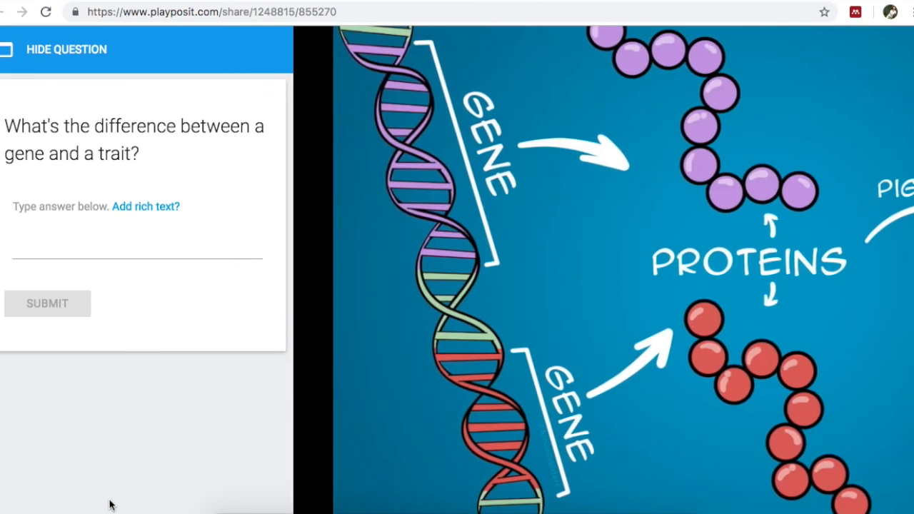
left_click(59, 246)
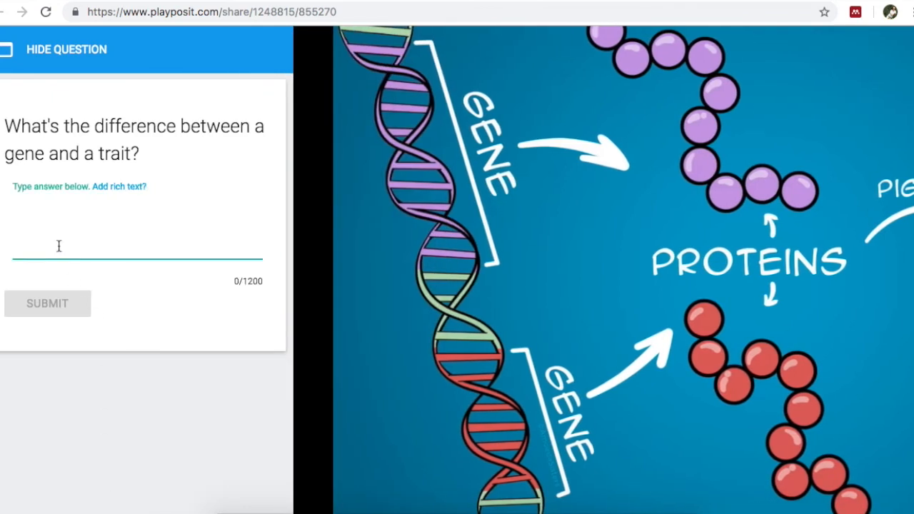
type("asd;lfkj")
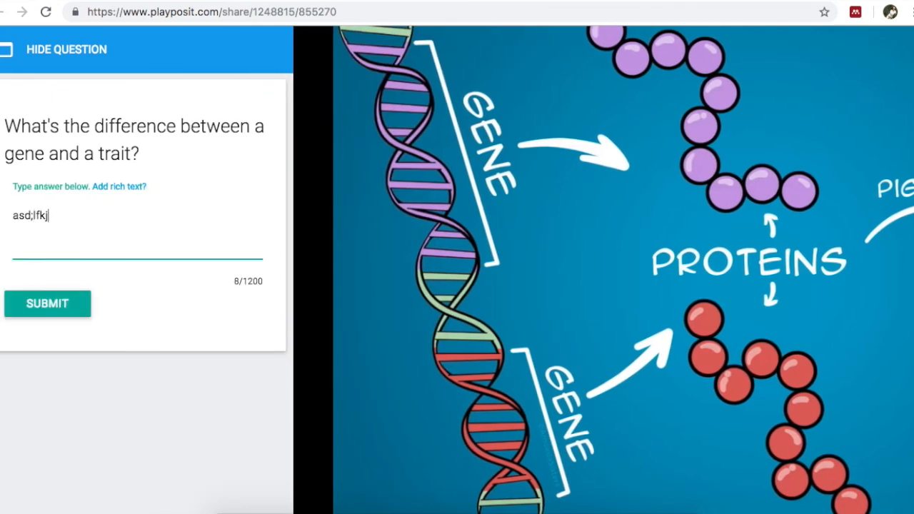
left_click(64, 305)
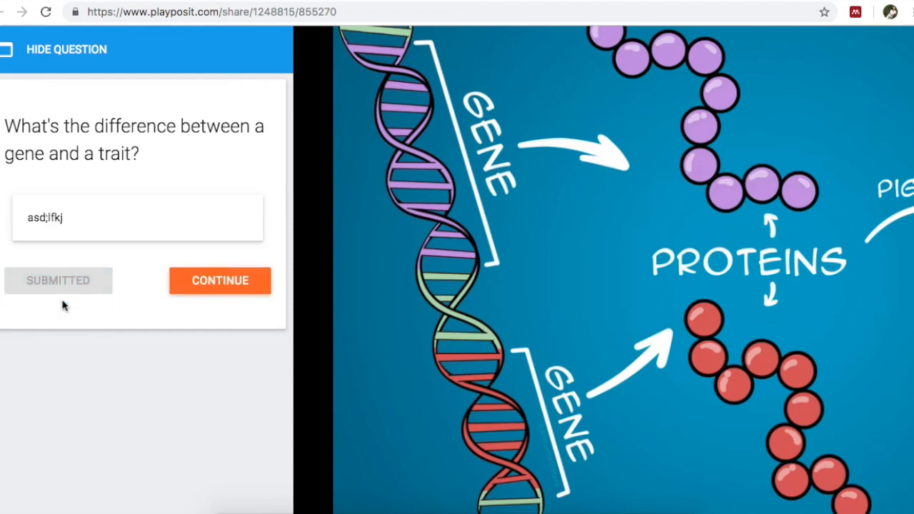
left_click(198, 284)
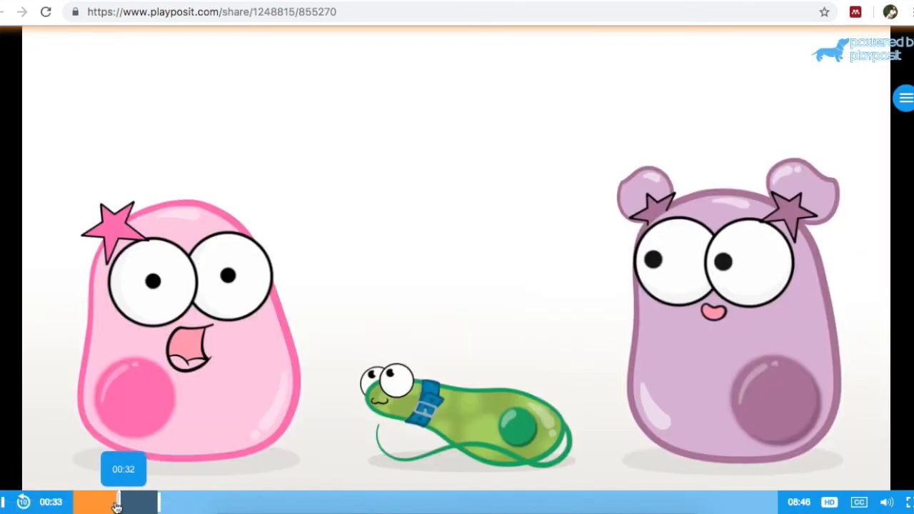
Step: Skip ahead in the preview to the protein functions question and submit "All of the above" as the answer
left_click(152, 503)
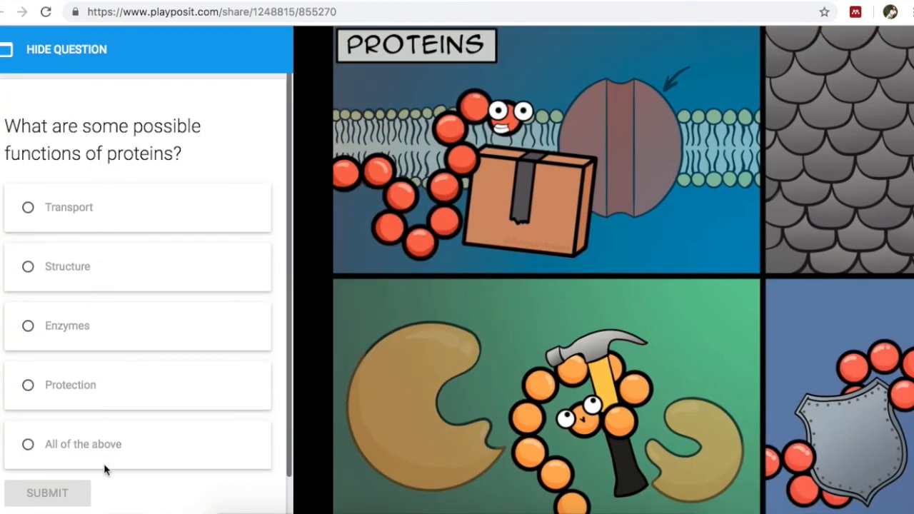
left_click(29, 445)
left_click(67, 491)
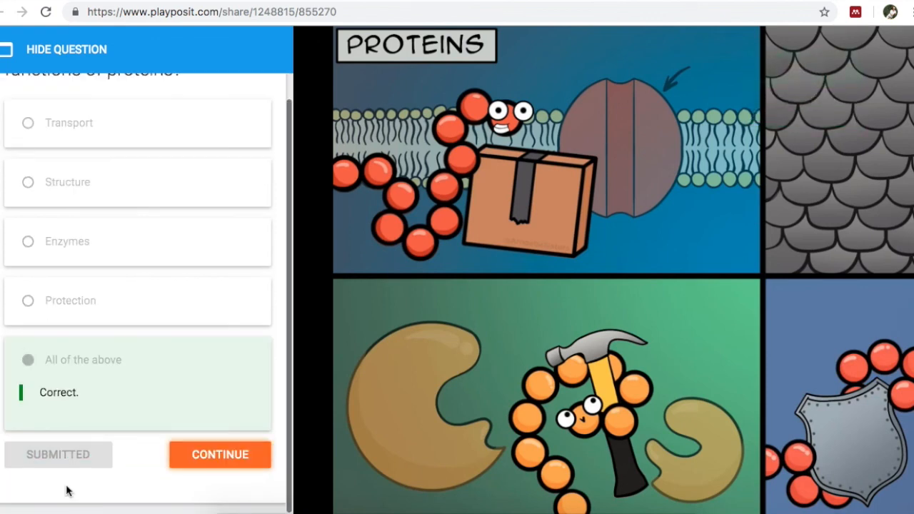